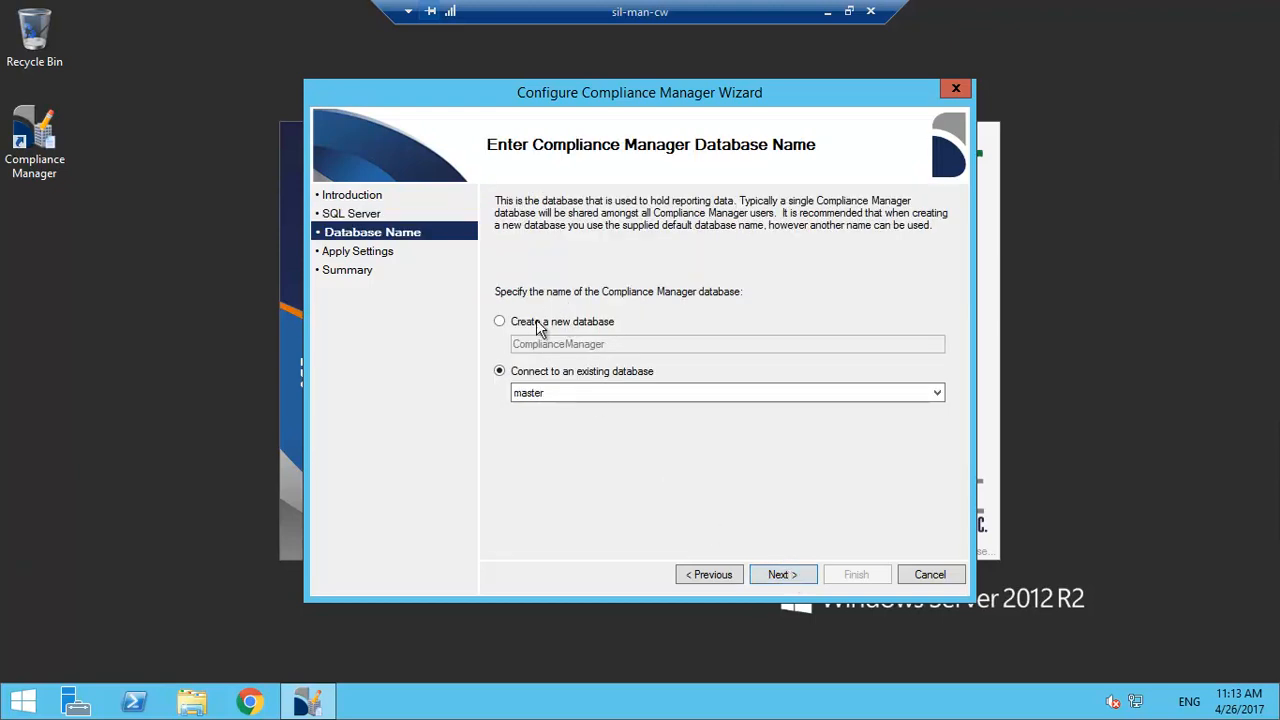
Step: Create a new database named ComplianceManager, apply the settings and finish the configuration wizard
left_click(532, 322)
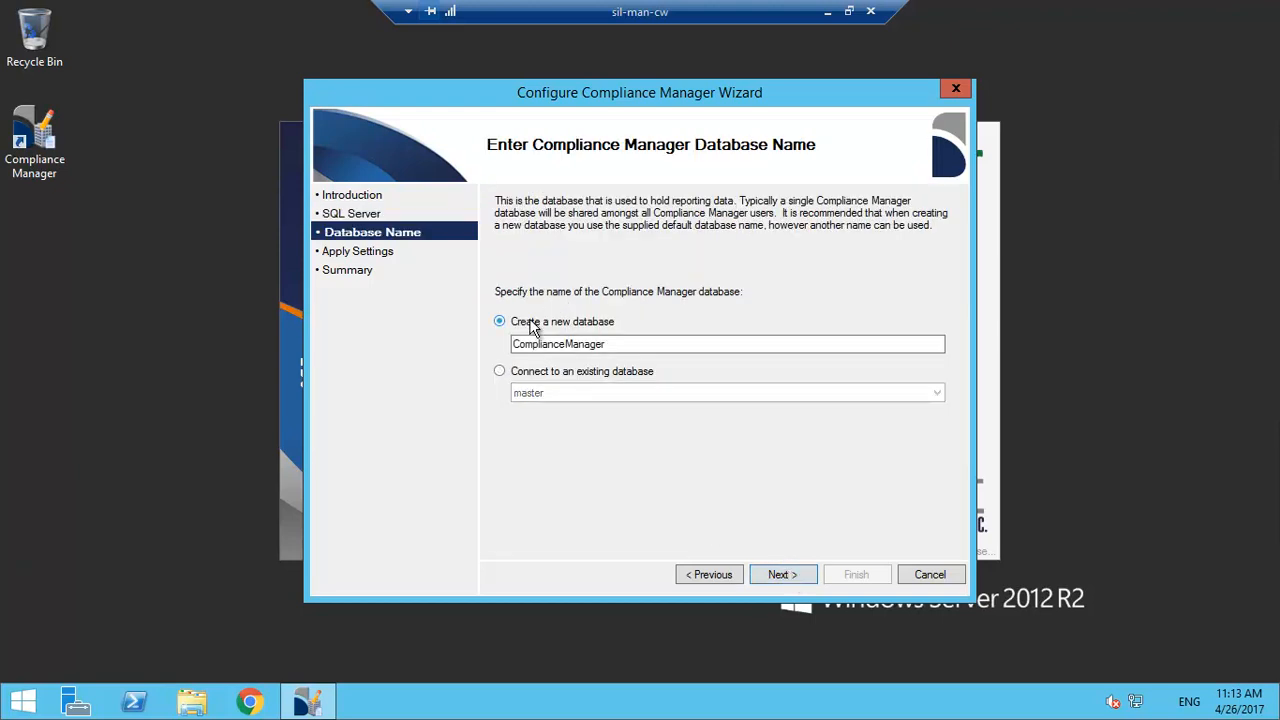
left_click(782, 574)
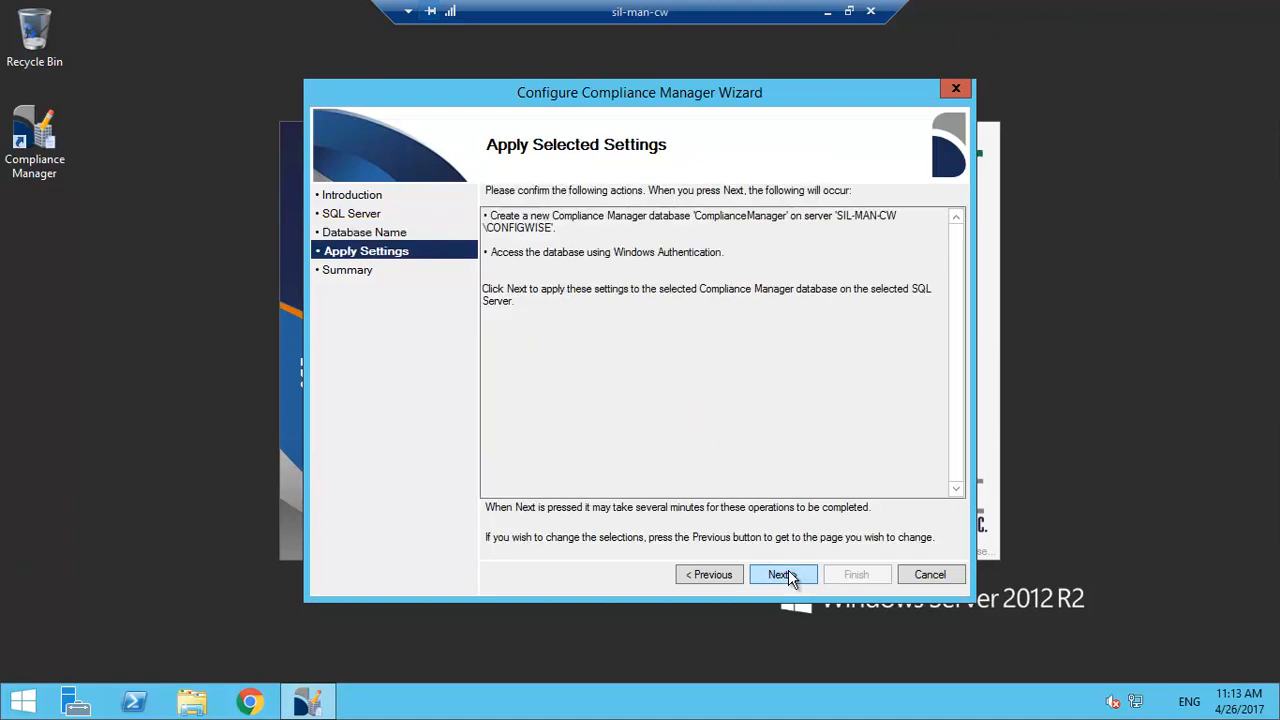
left_click(785, 576)
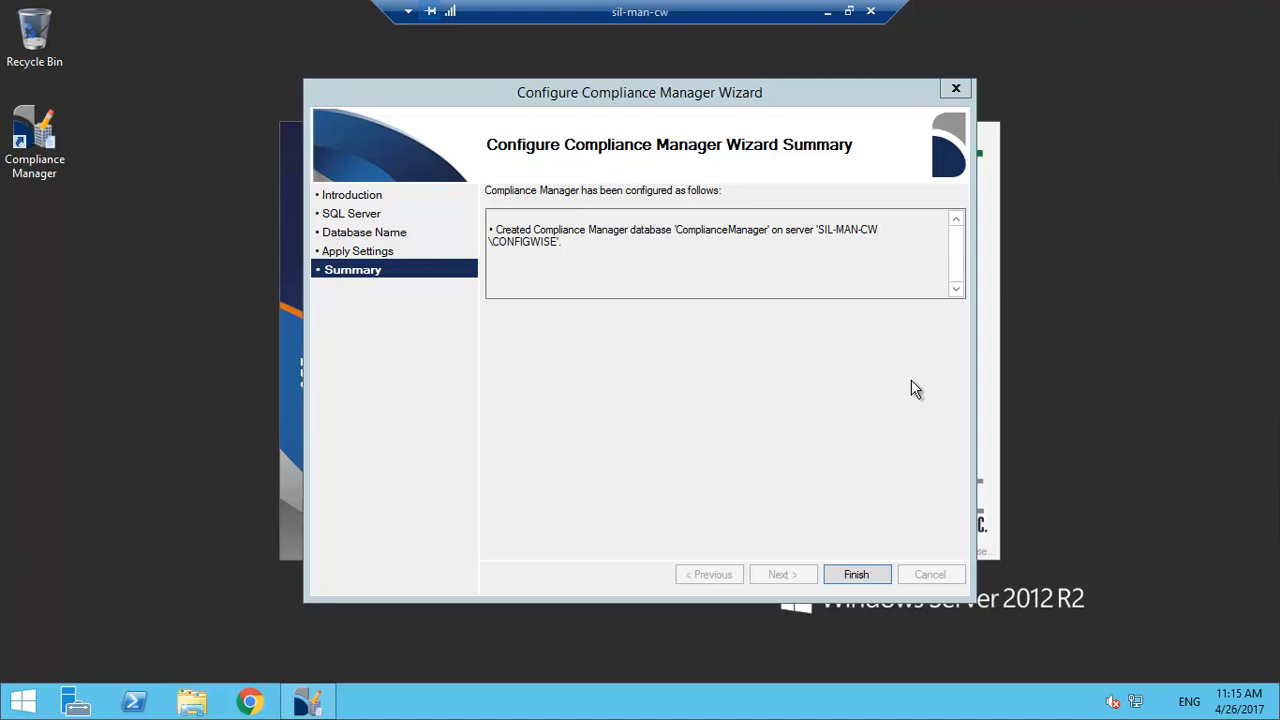
left_click(852, 575)
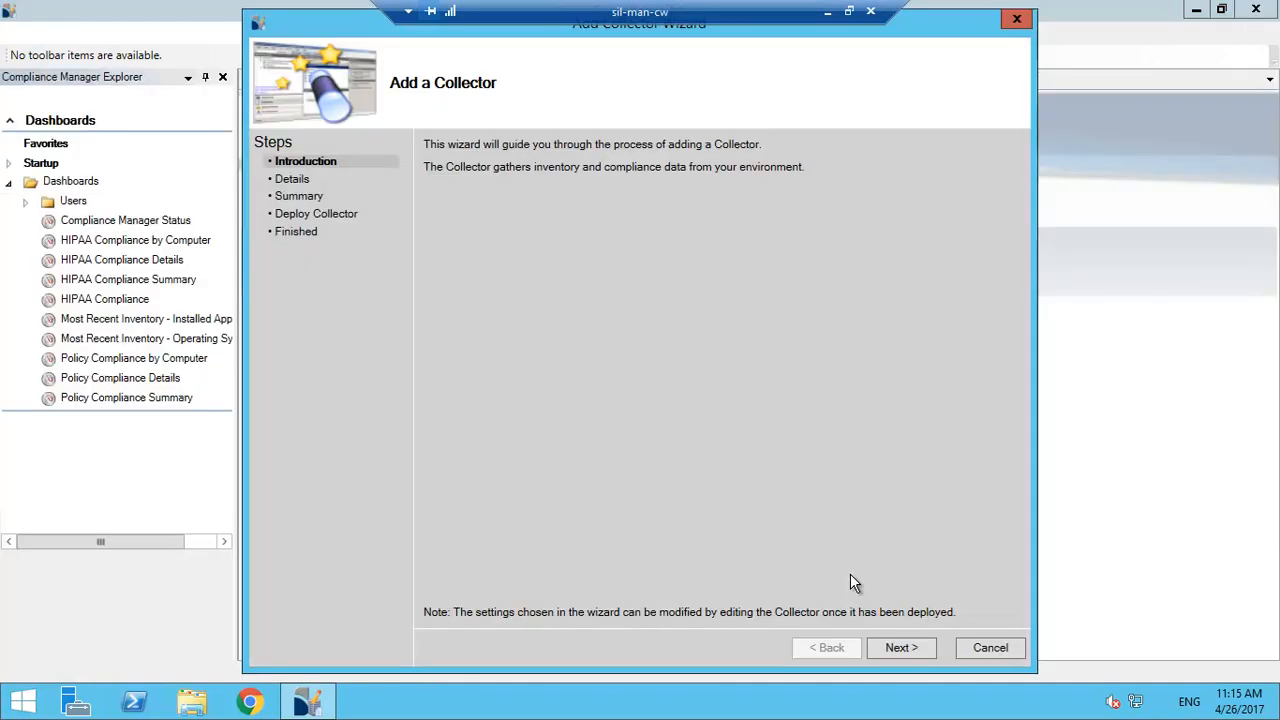
Step: Enter the install password and the Run As password for the Compliance Manager Collector, validating the install credentials
left_click(905, 640)
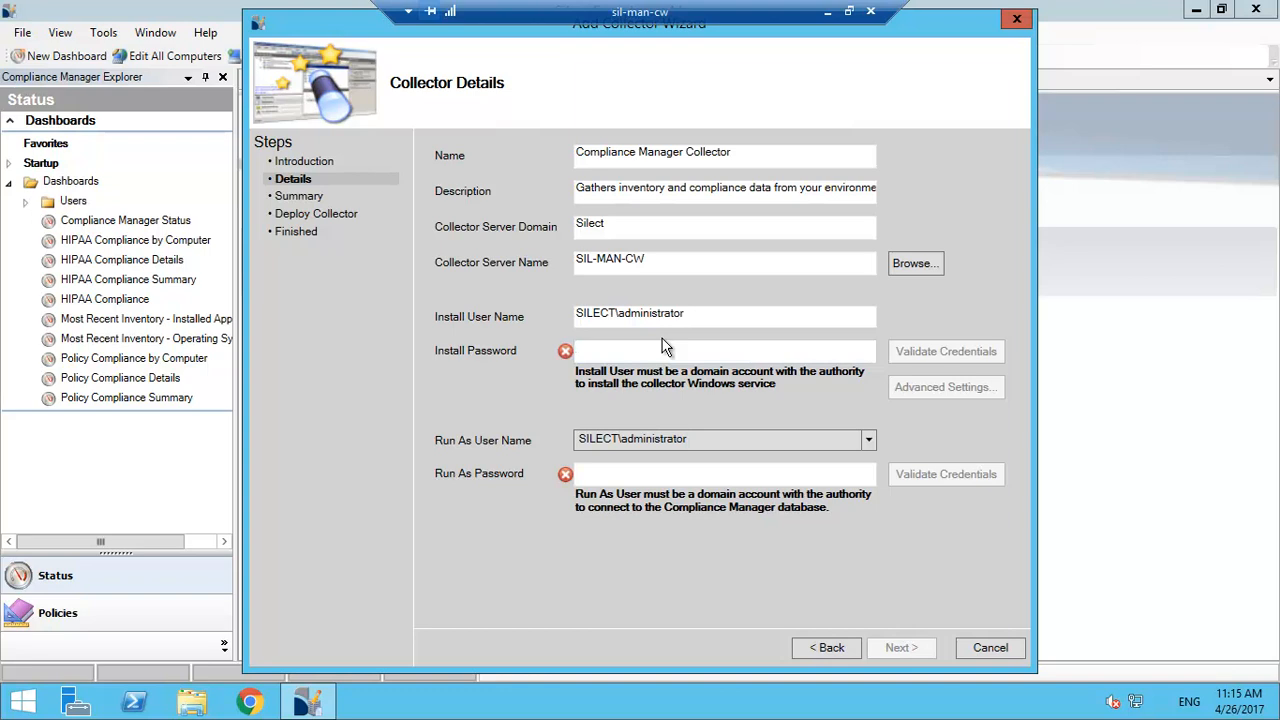
type("••••••")
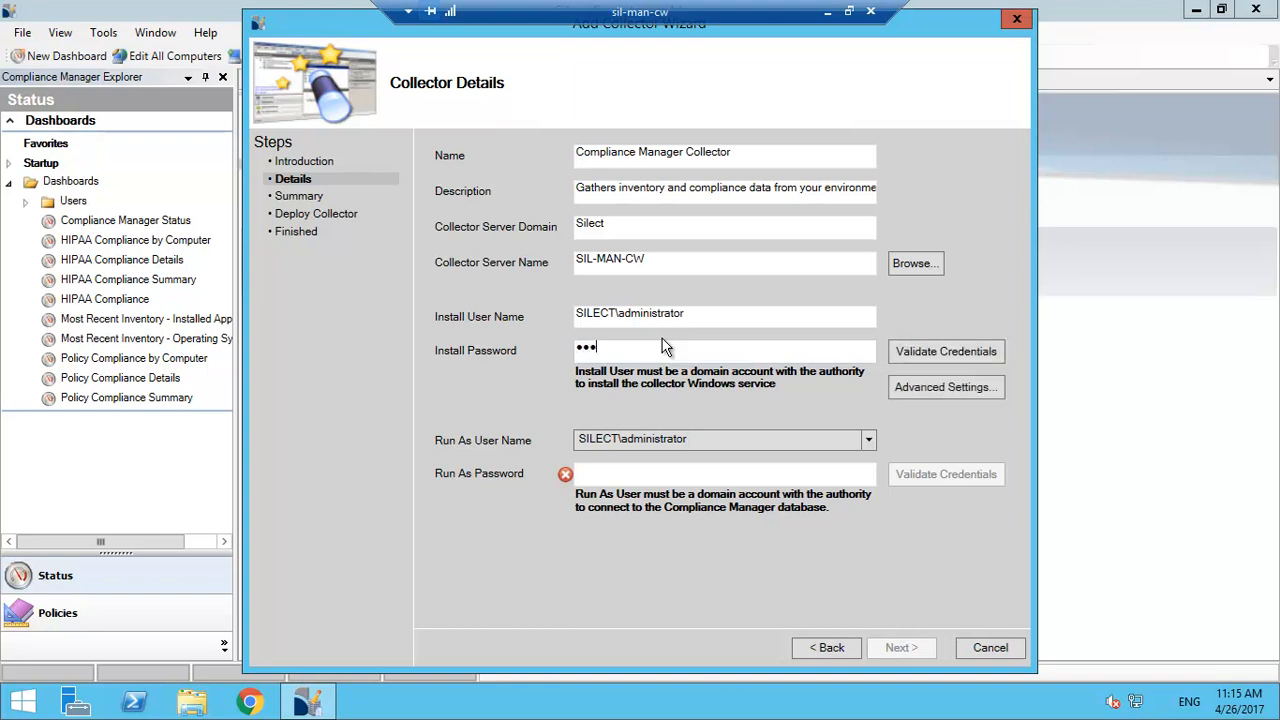
type("••")
left_click(938, 358)
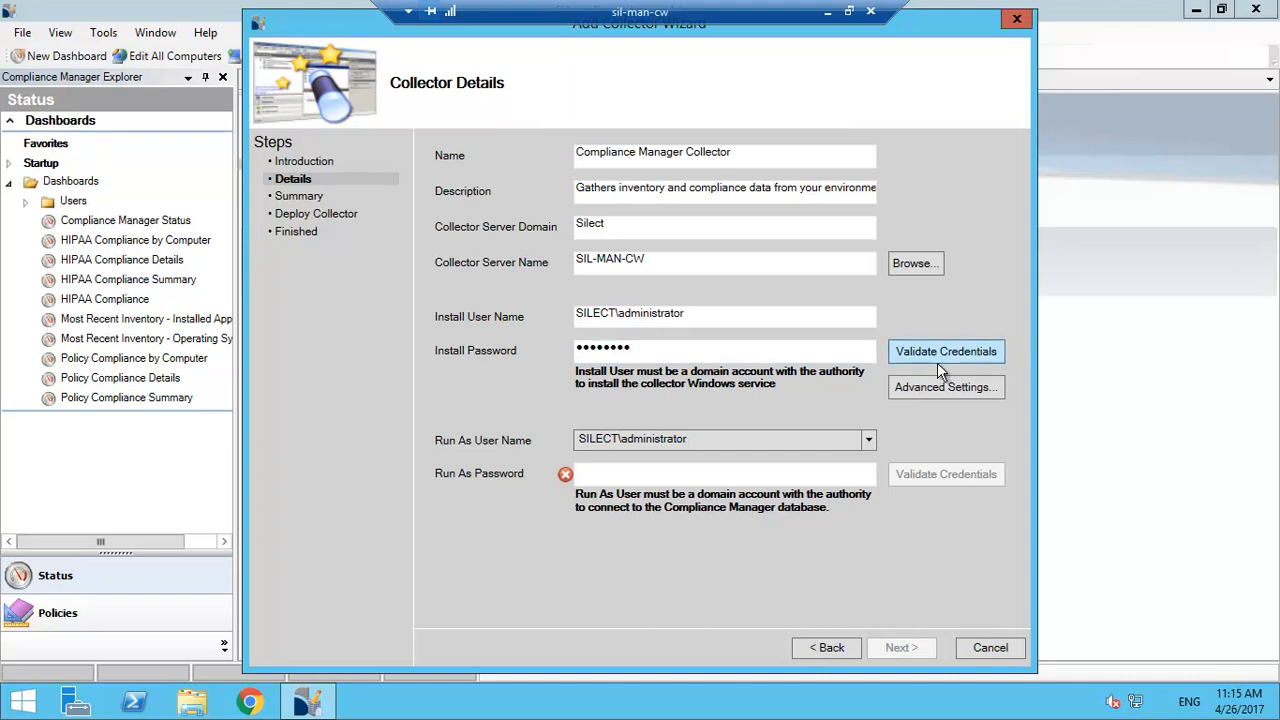
left_click(662, 378)
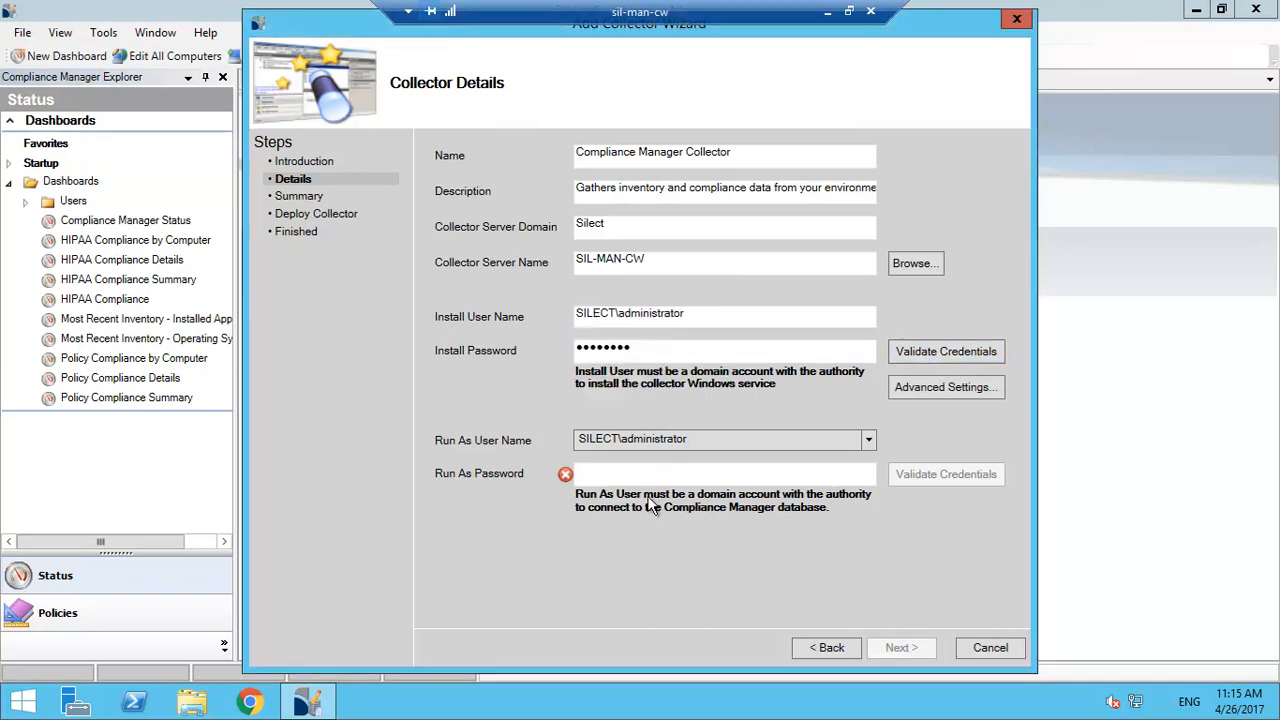
left_click(632, 467)
type("••")
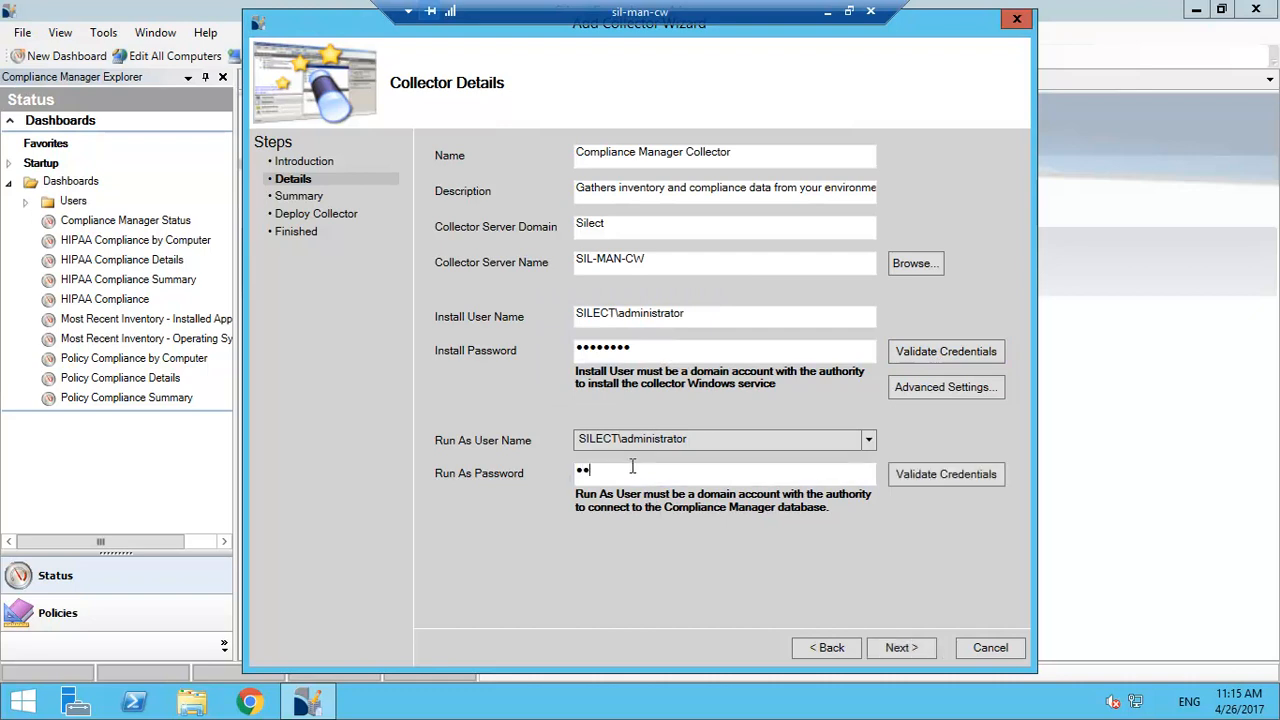
type("••••••")
Step: Deploy the Compliance Manager Collector to SIL-MAN-CW and finish the Add Collector wizard
left_click(901, 650)
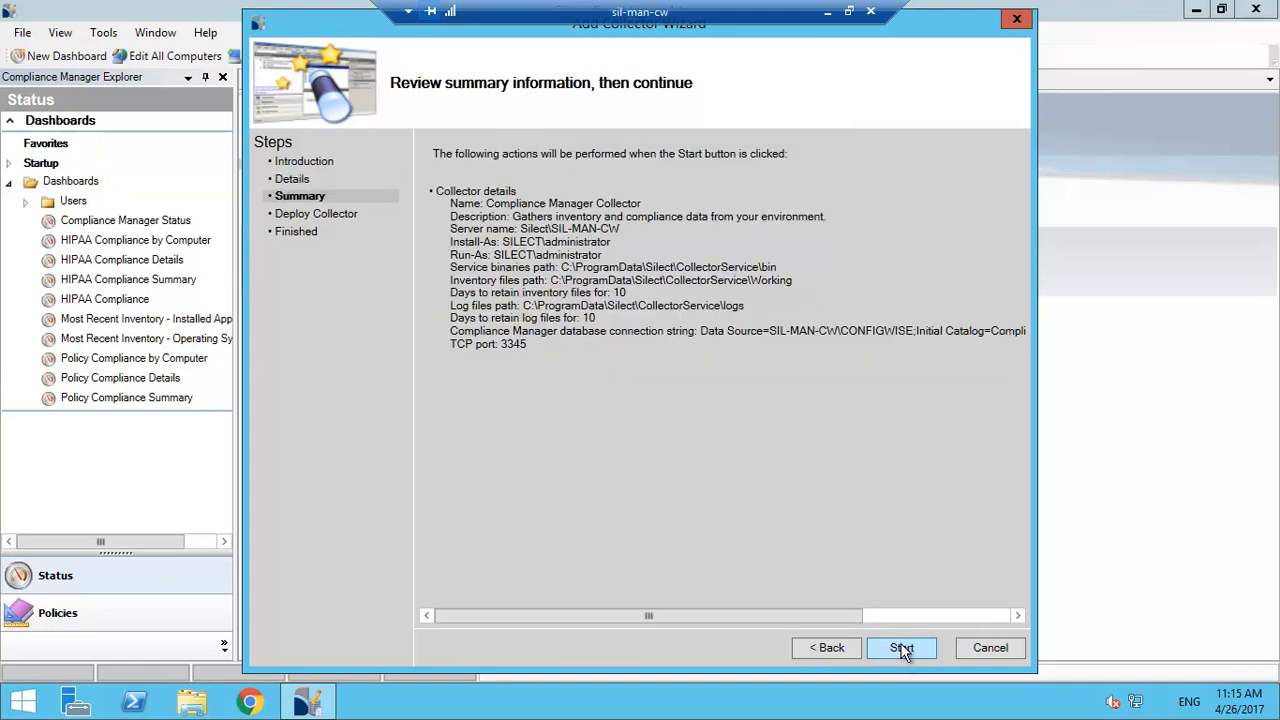
left_click(901, 648)
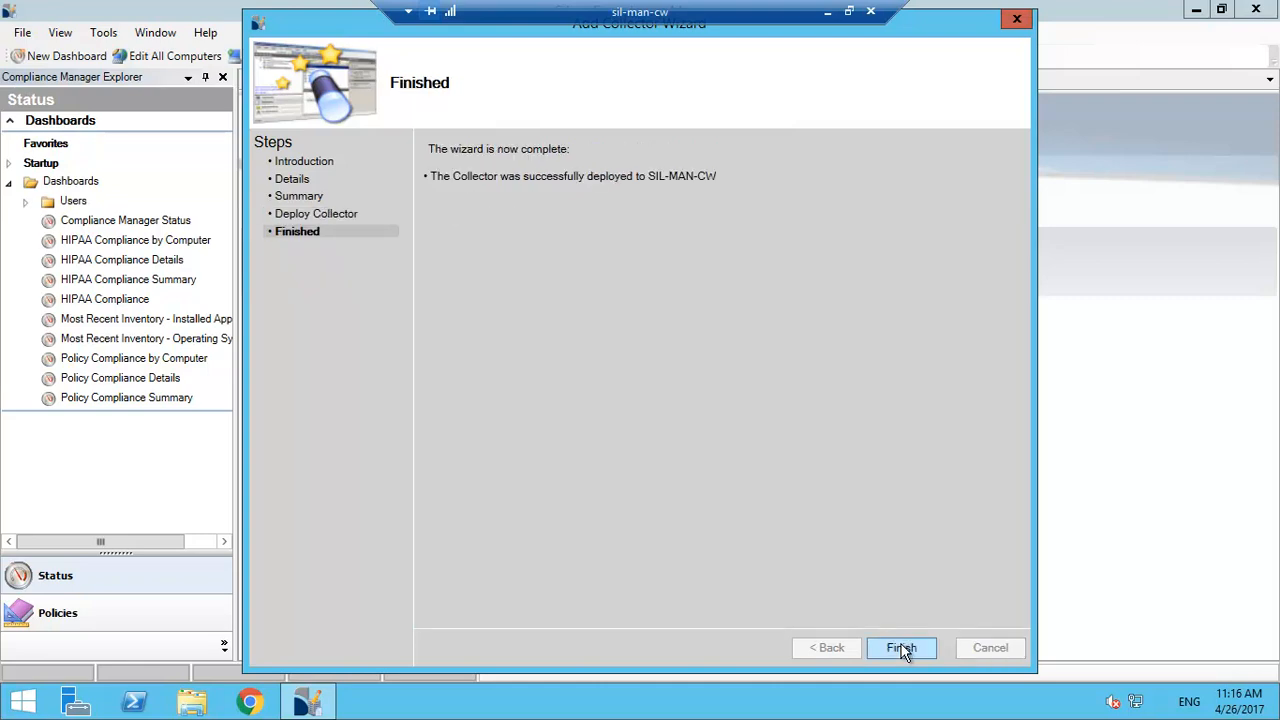
left_click(902, 647)
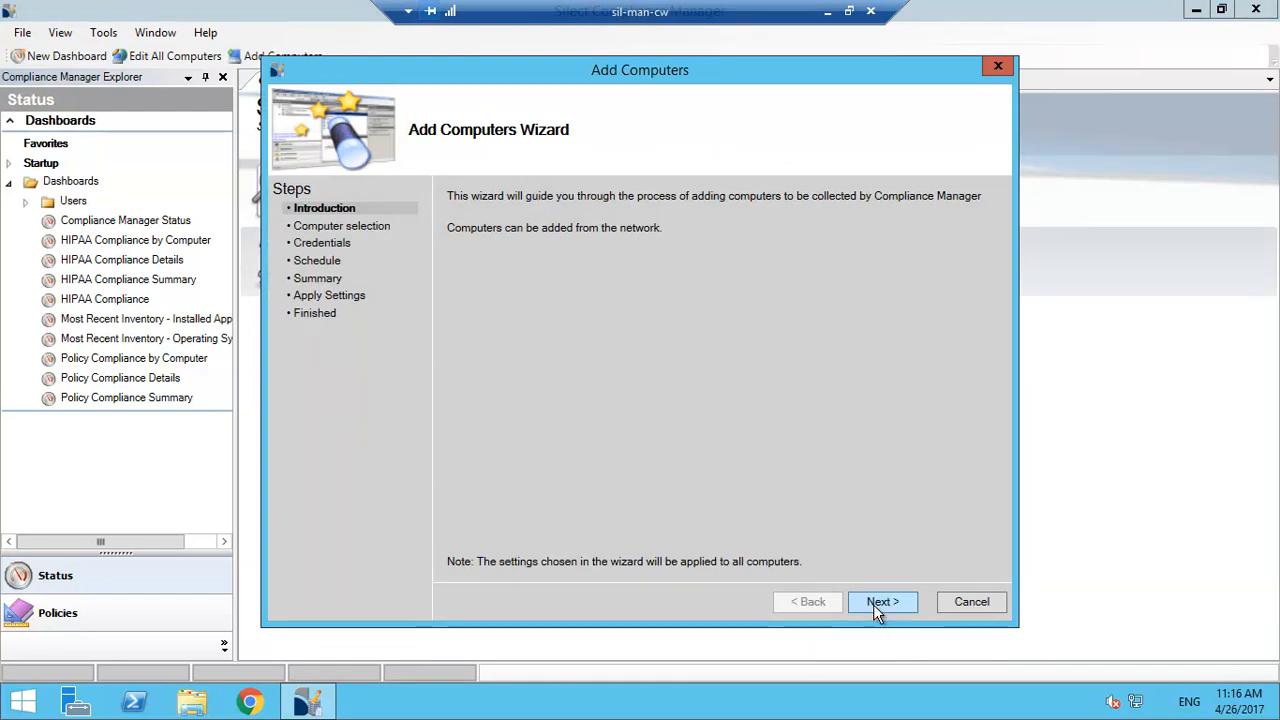
Step: Browse the SILECT network and select SDC01, SDC02, SIL-MAN-10, SIL-MAN-CW and SIL-MAN-HV1 as the computers to monitor
left_click(880, 602)
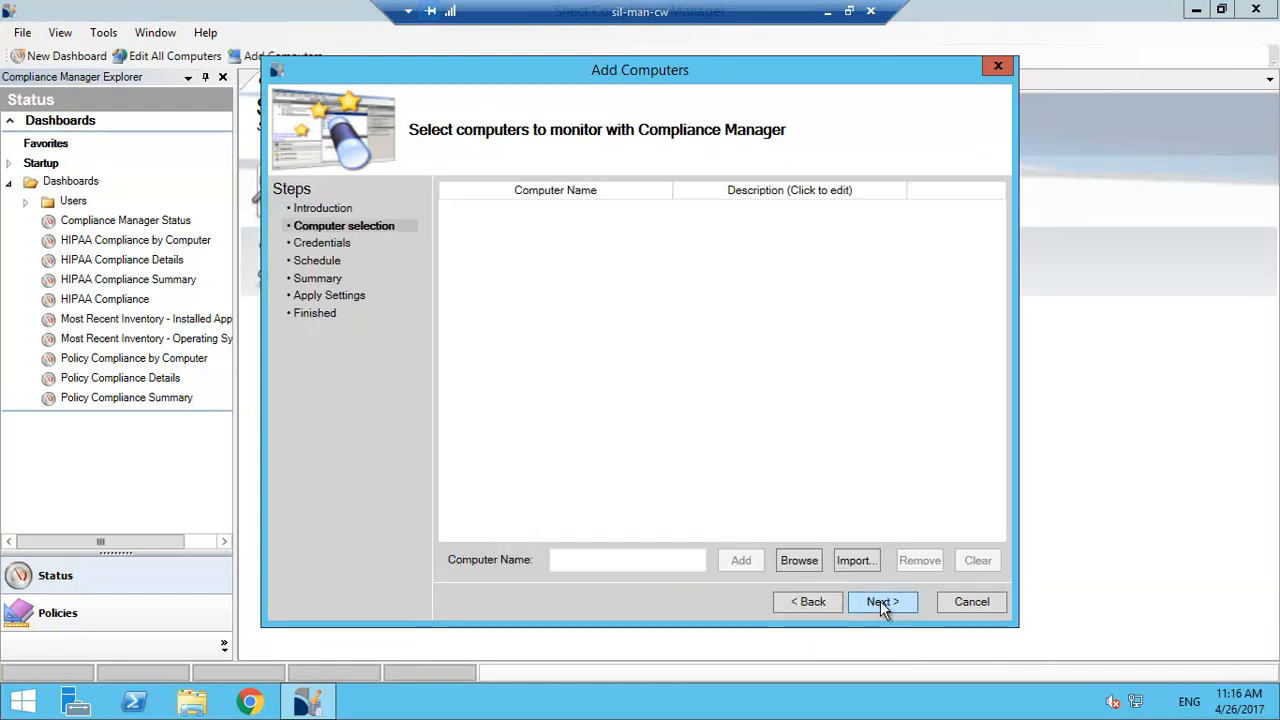
left_click(799, 561)
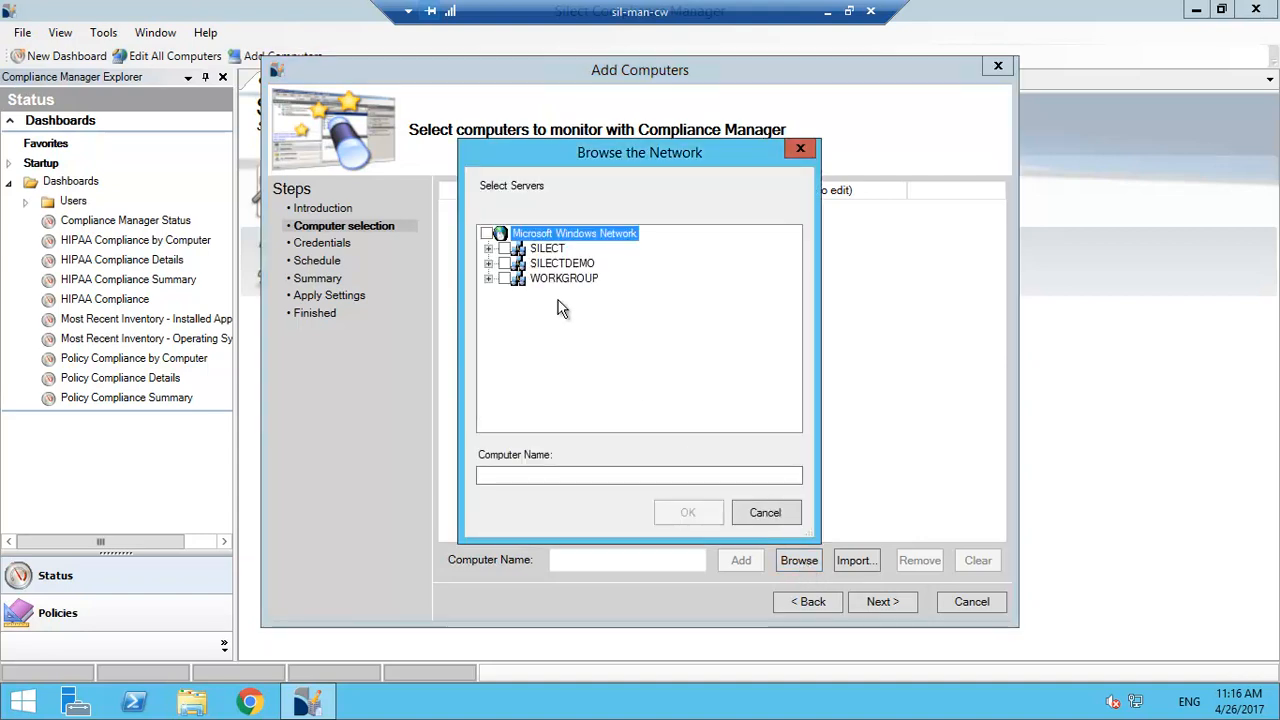
left_click(488, 249)
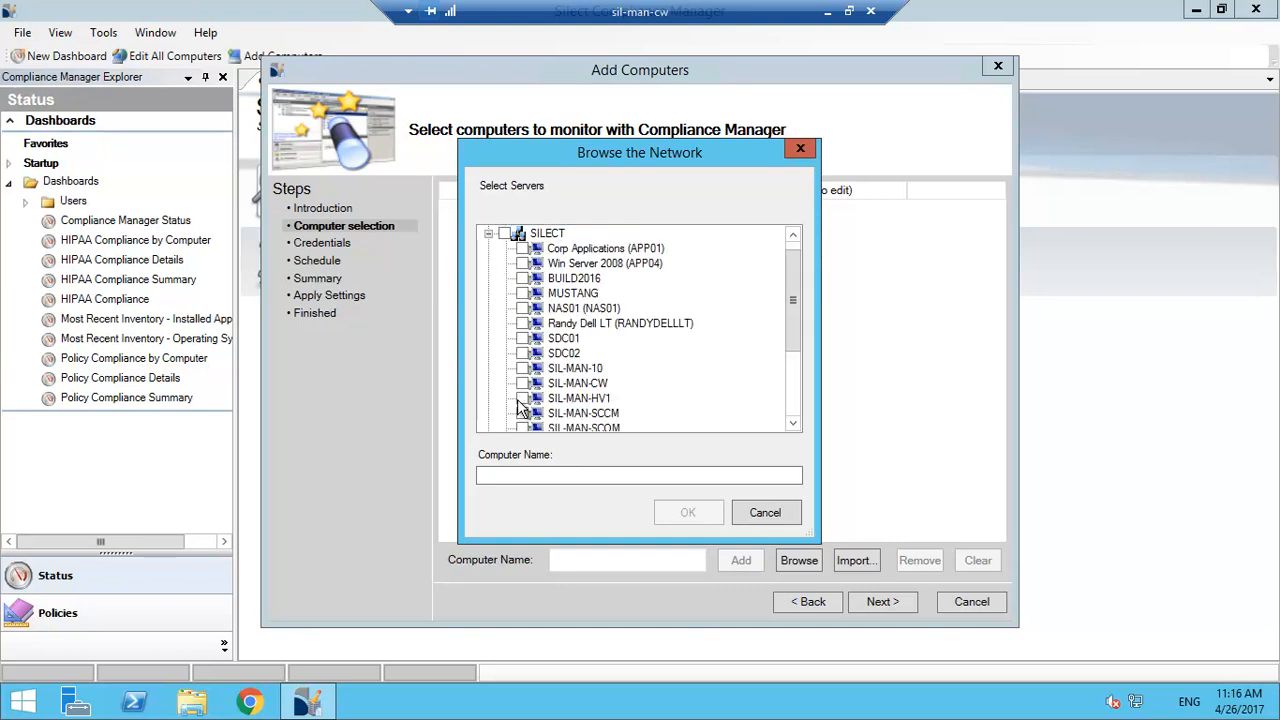
left_click(522, 339)
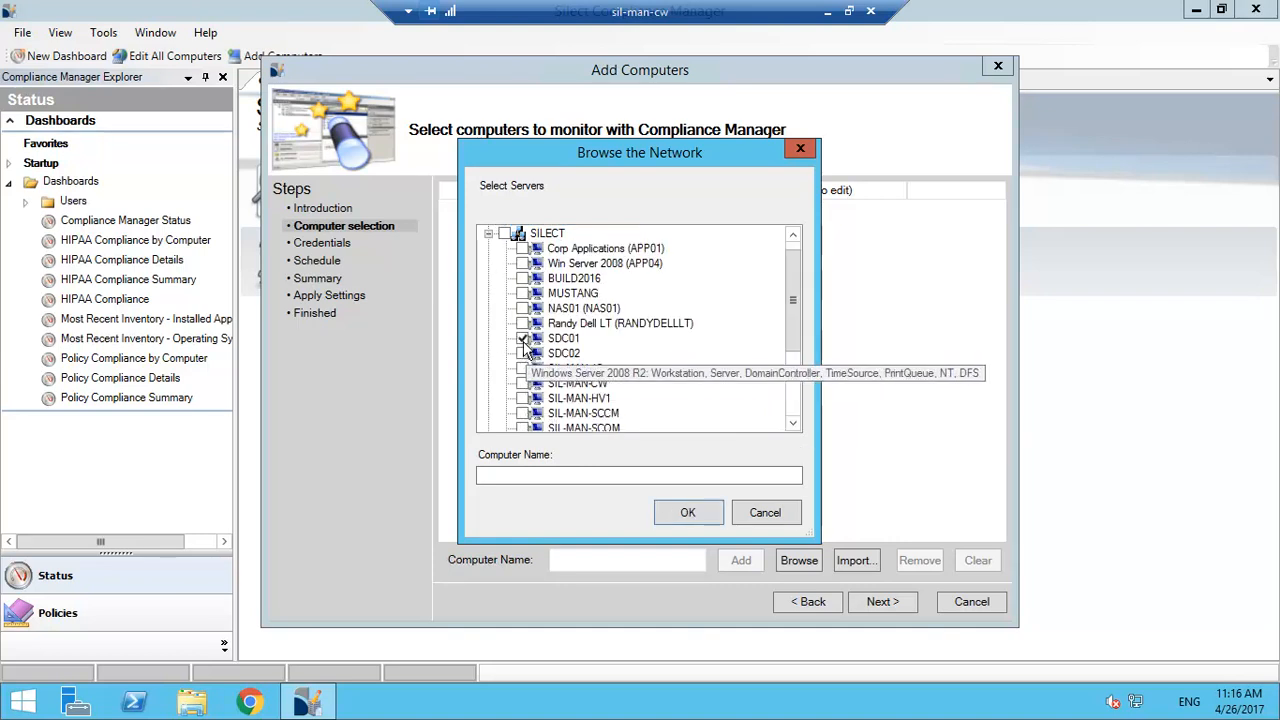
left_click(522, 354)
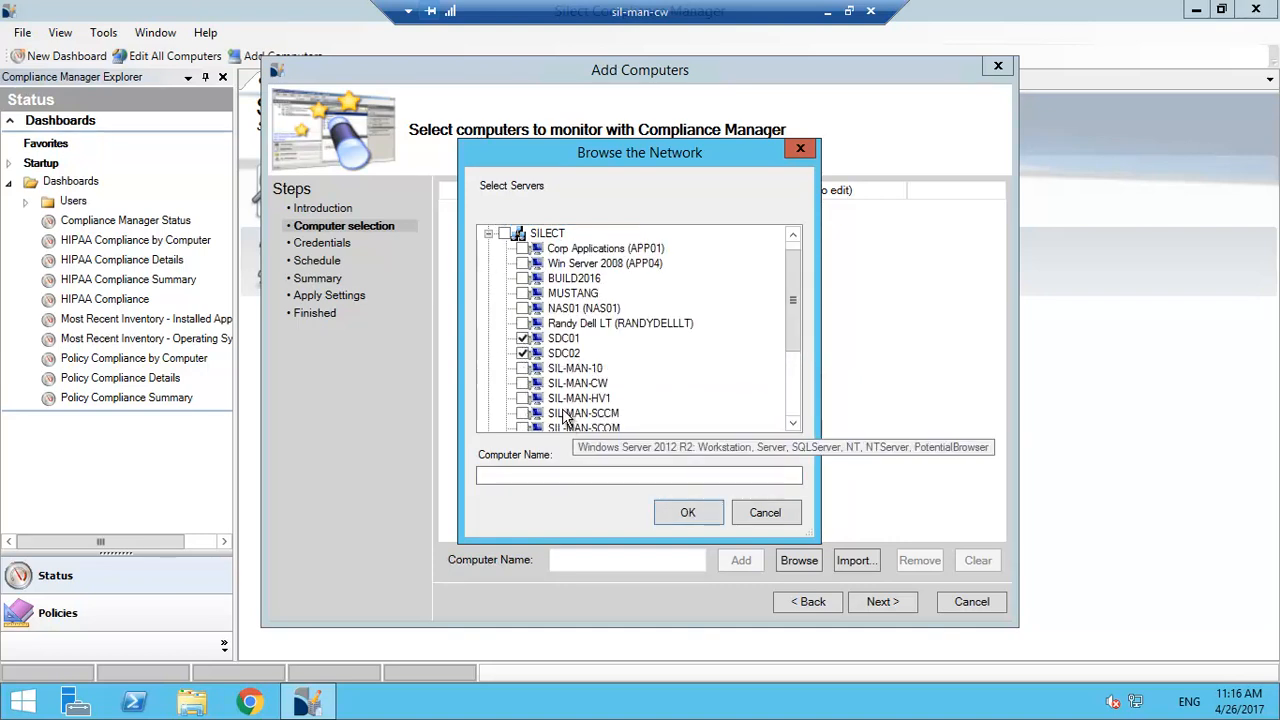
left_click(522, 369)
left_click(522, 384)
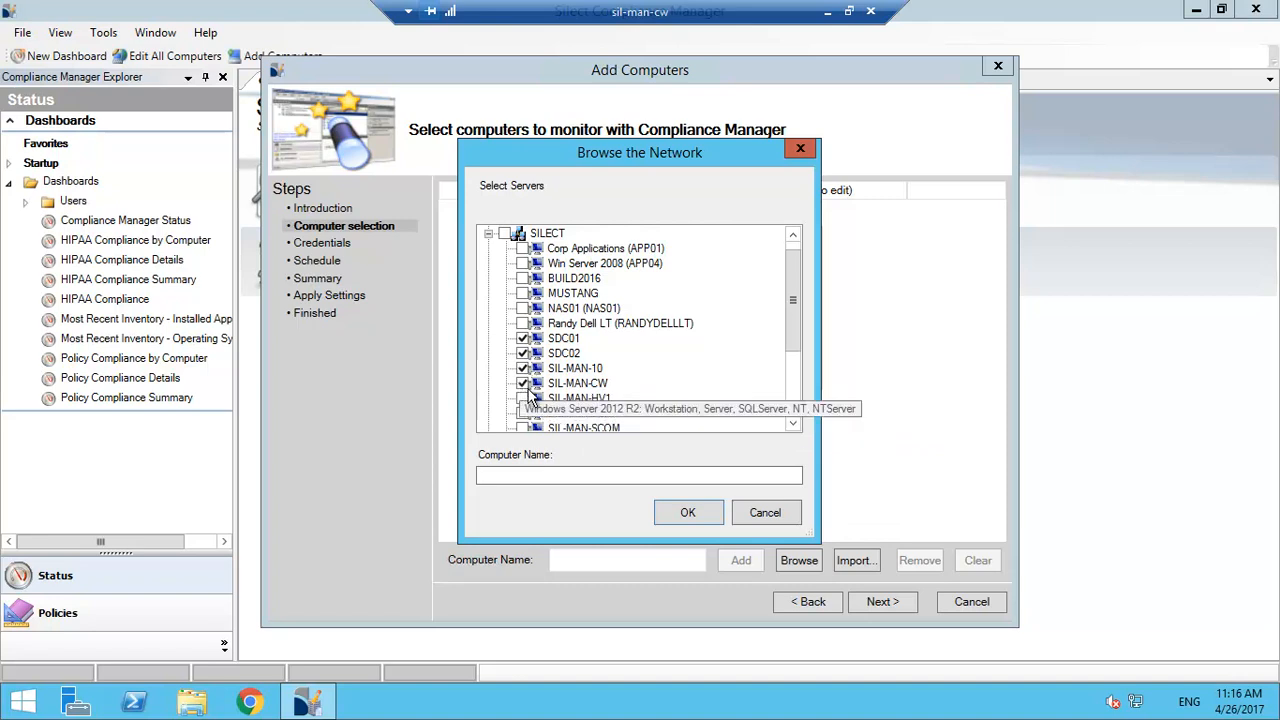
left_click(532, 400)
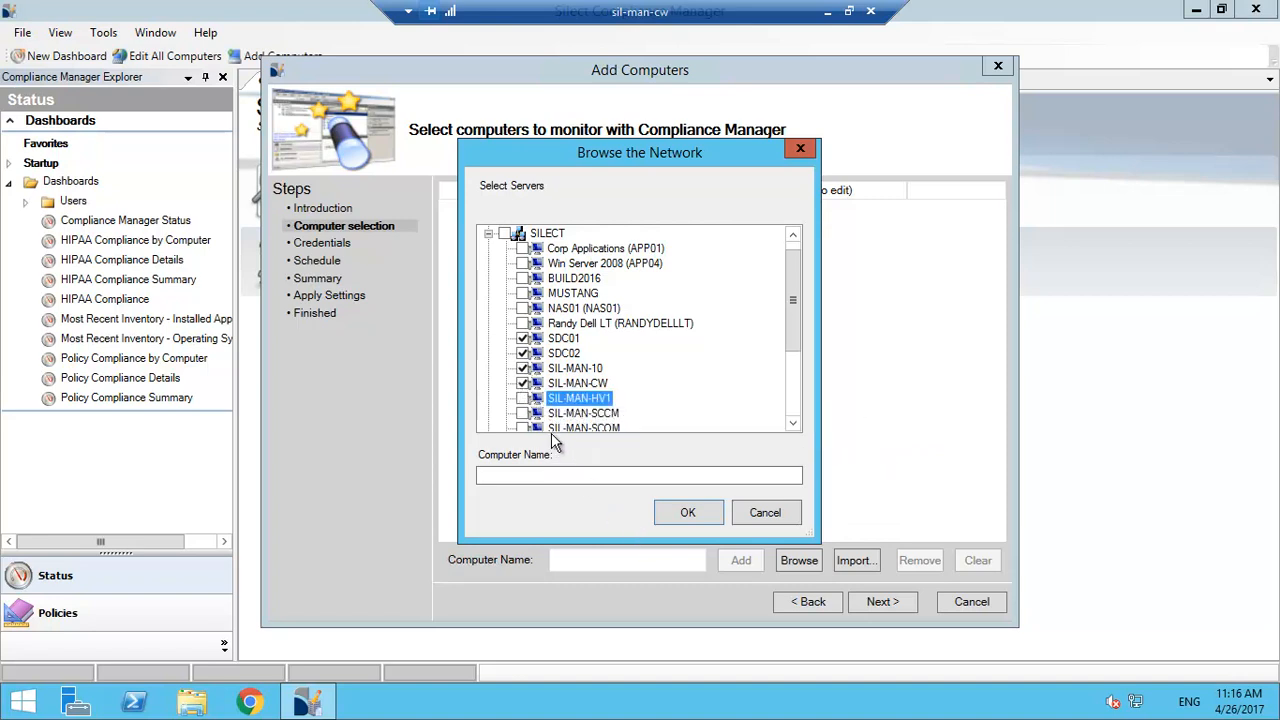
left_click(522, 399)
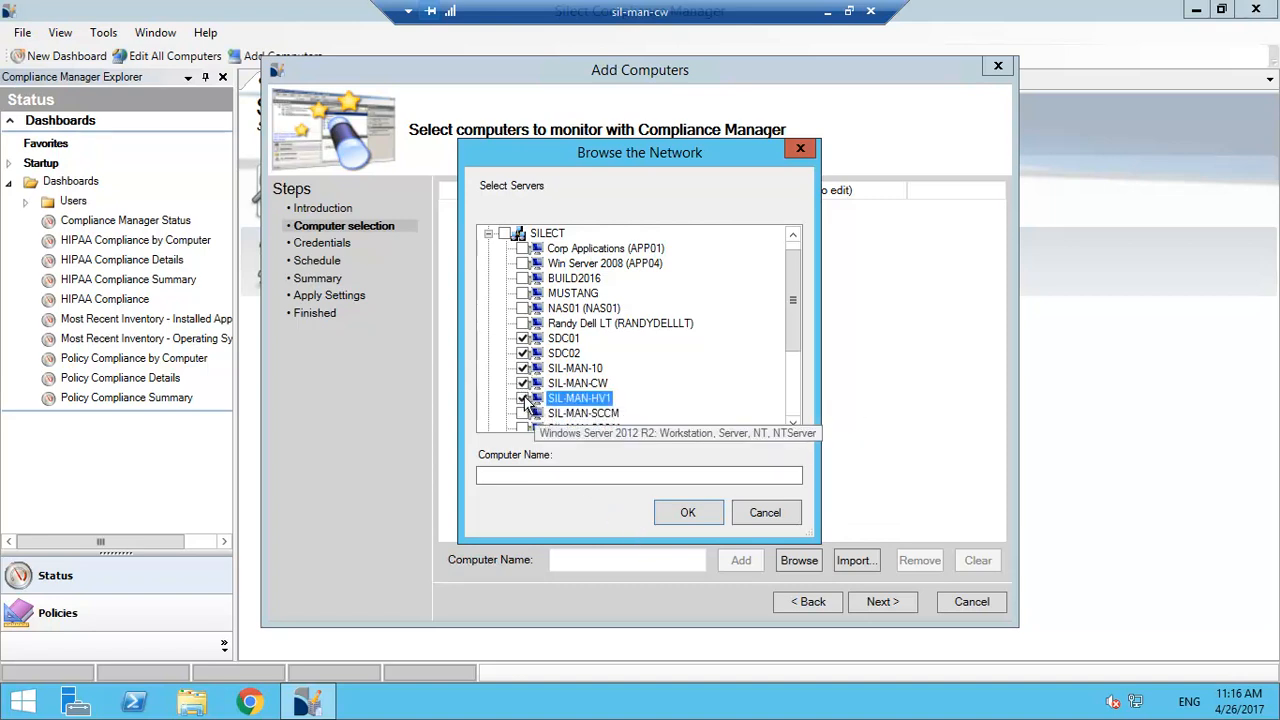
left_click(680, 517)
left_click(880, 604)
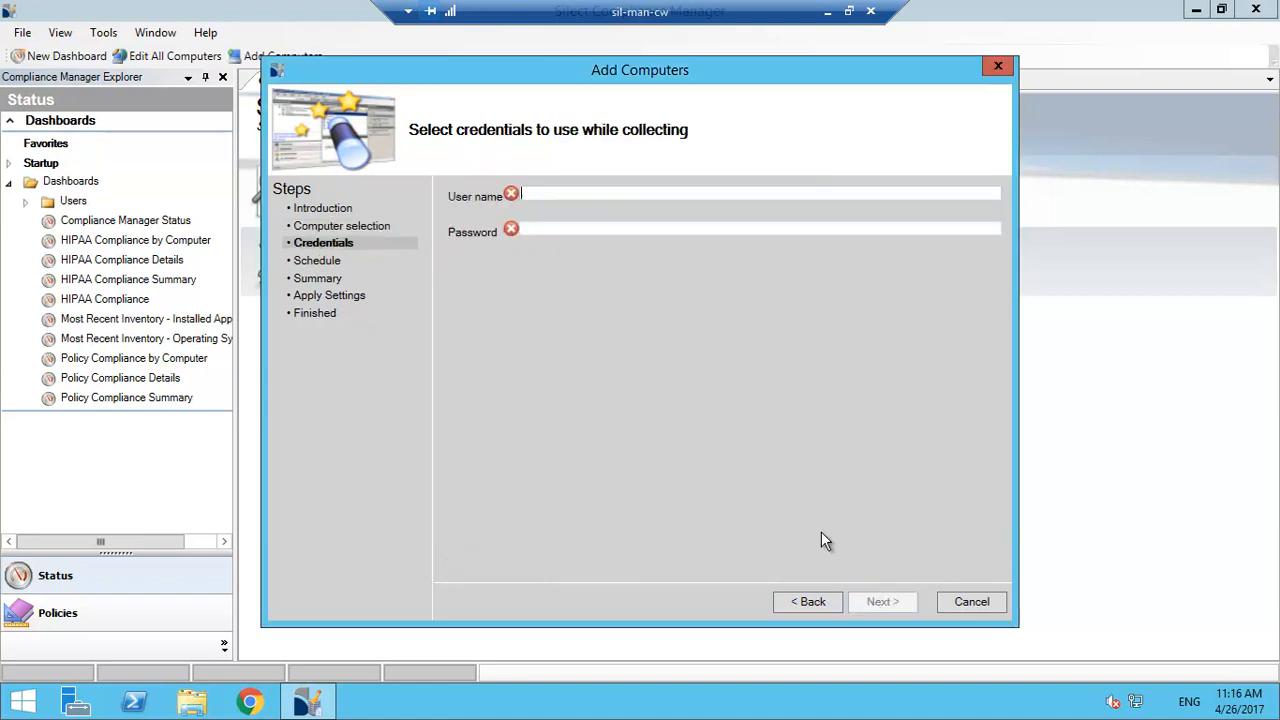
Step: Set the collection credentials to user name silect\administrator with the account password
type("silect\\administrator")
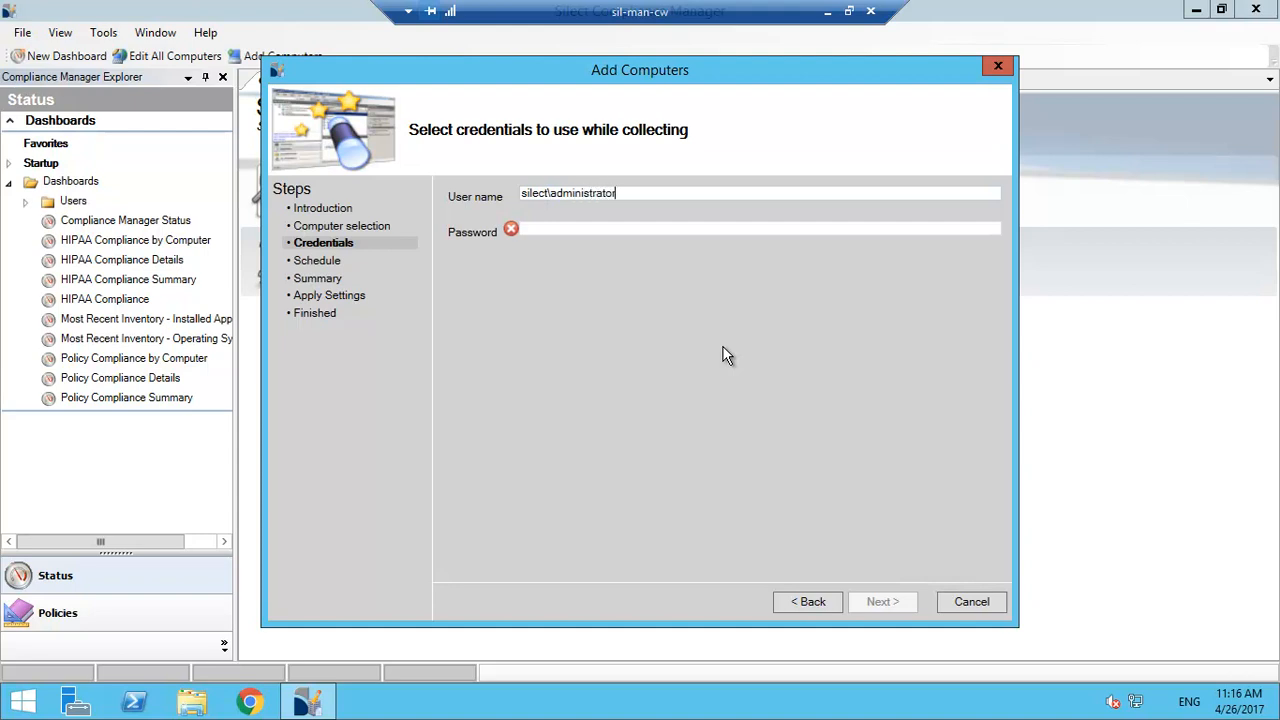
key("Tab")
type("*****")
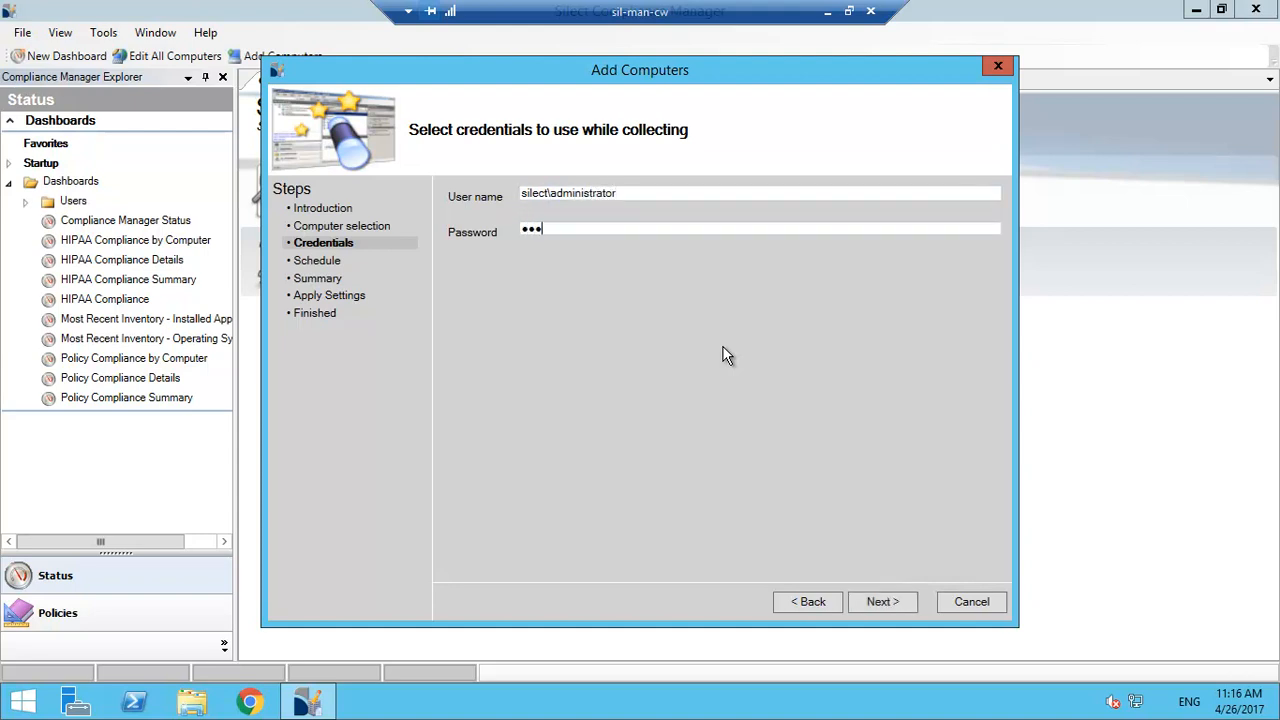
type("***")
left_click(871, 603)
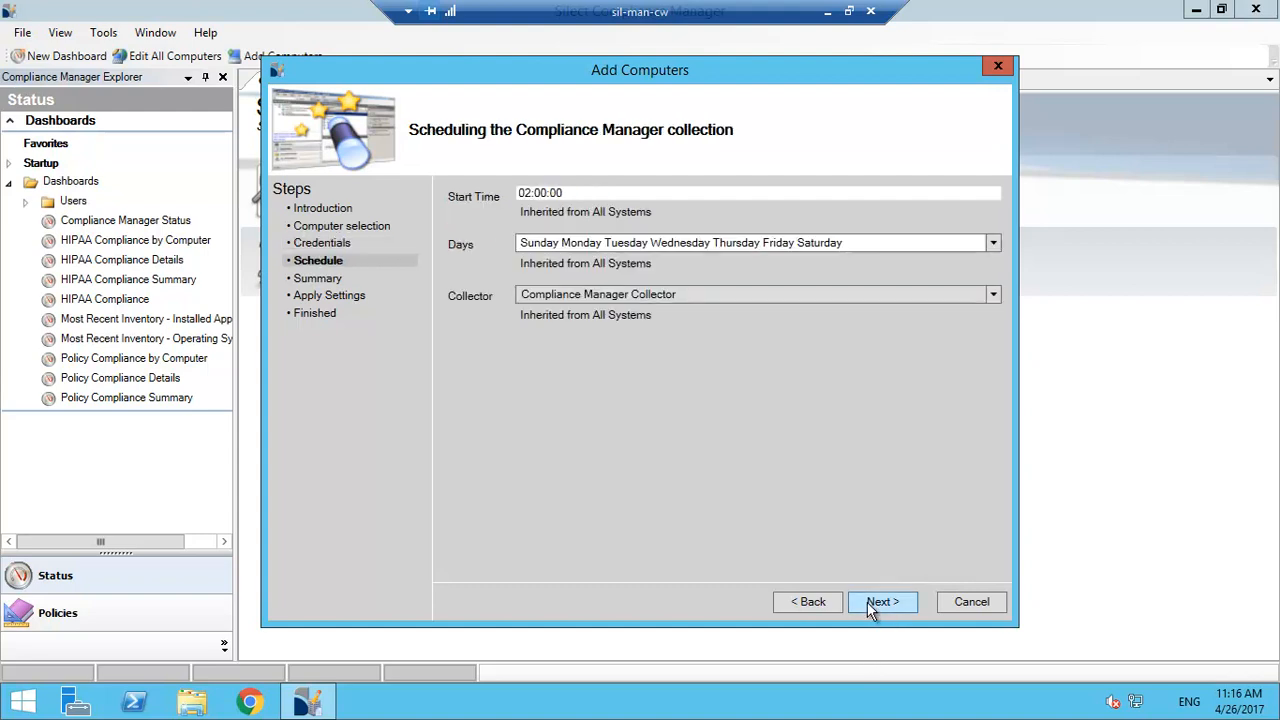
Step: Accept the daily 02:00:00 collection schedule and add the selected computers with immediate inventory collection
left_click(871, 606)
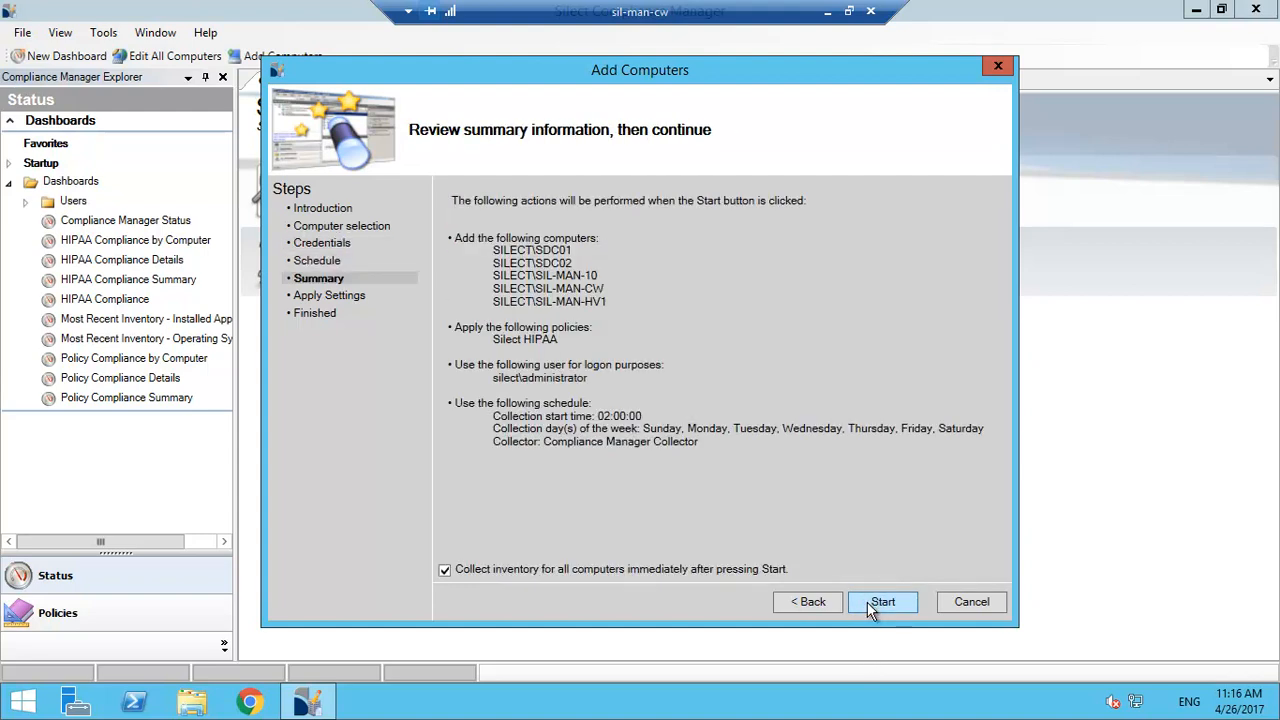
left_click(869, 606)
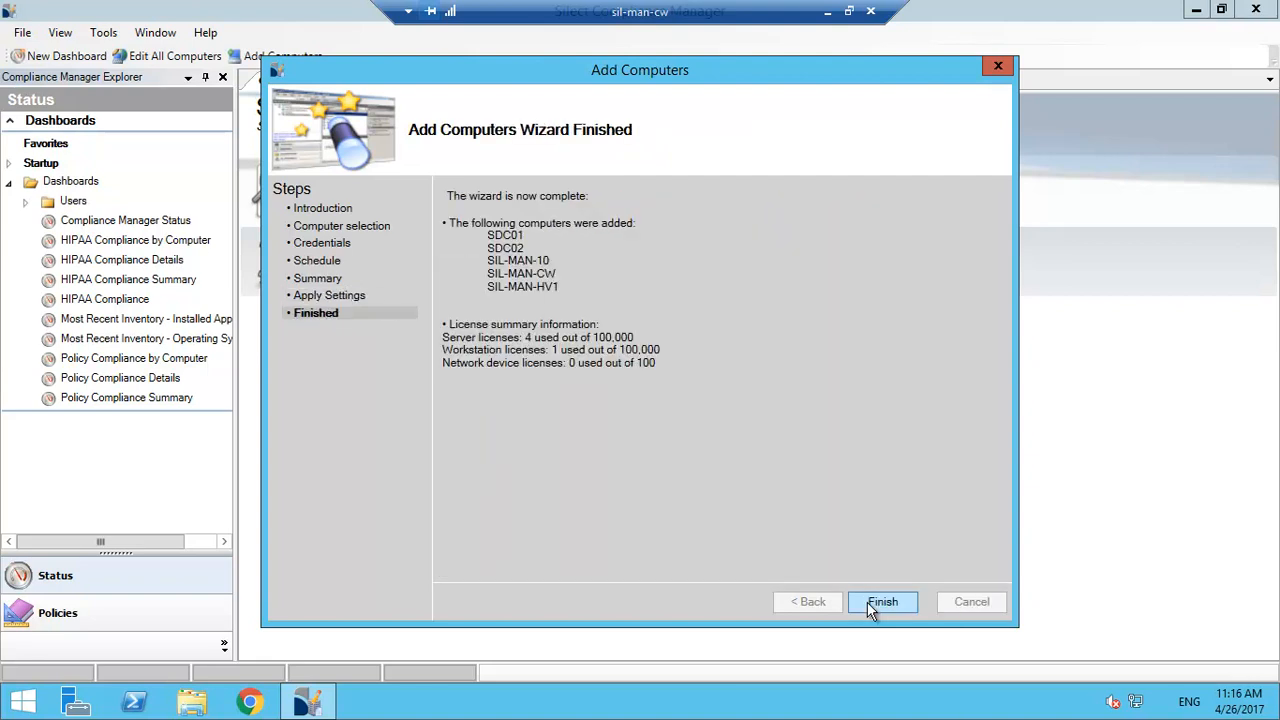
left_click(882, 602)
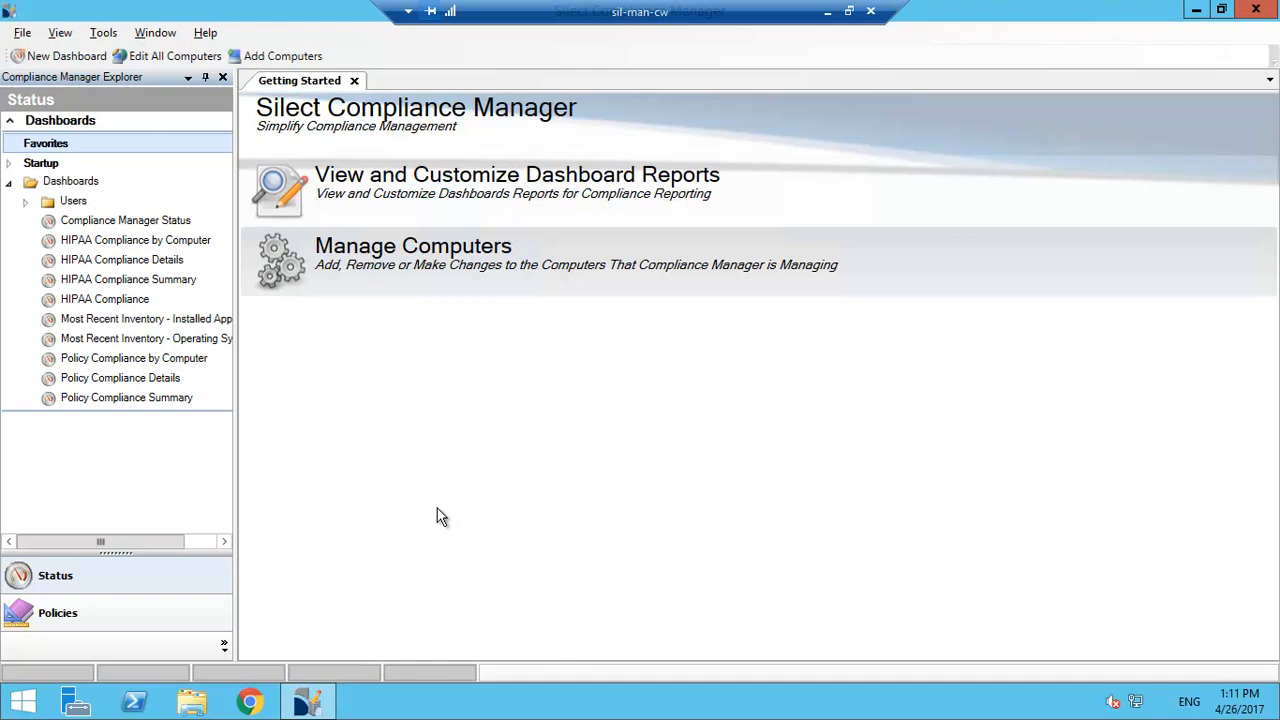
Step: View the HIPAA compliance details of SIL-MAN-HV1 with a widened Setting column, and open the Most Recent Inventory - Installed Applications dashboard
left_click(128, 245)
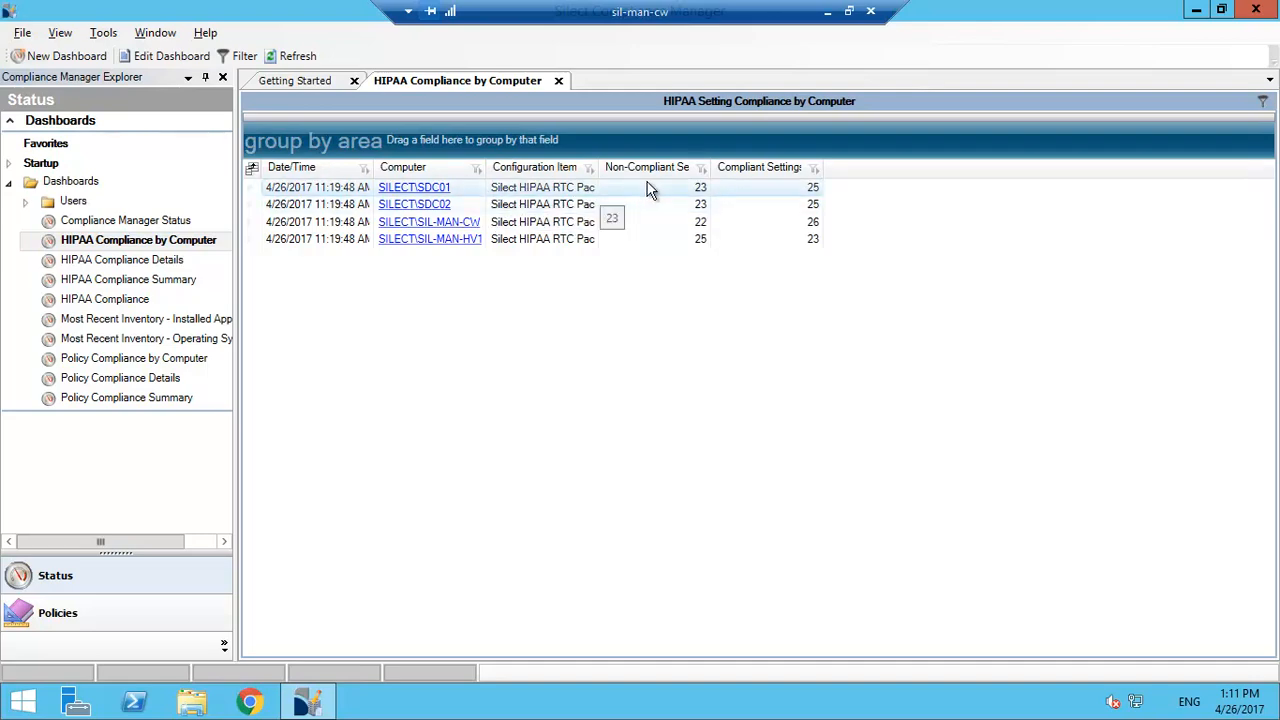
left_click(422, 240)
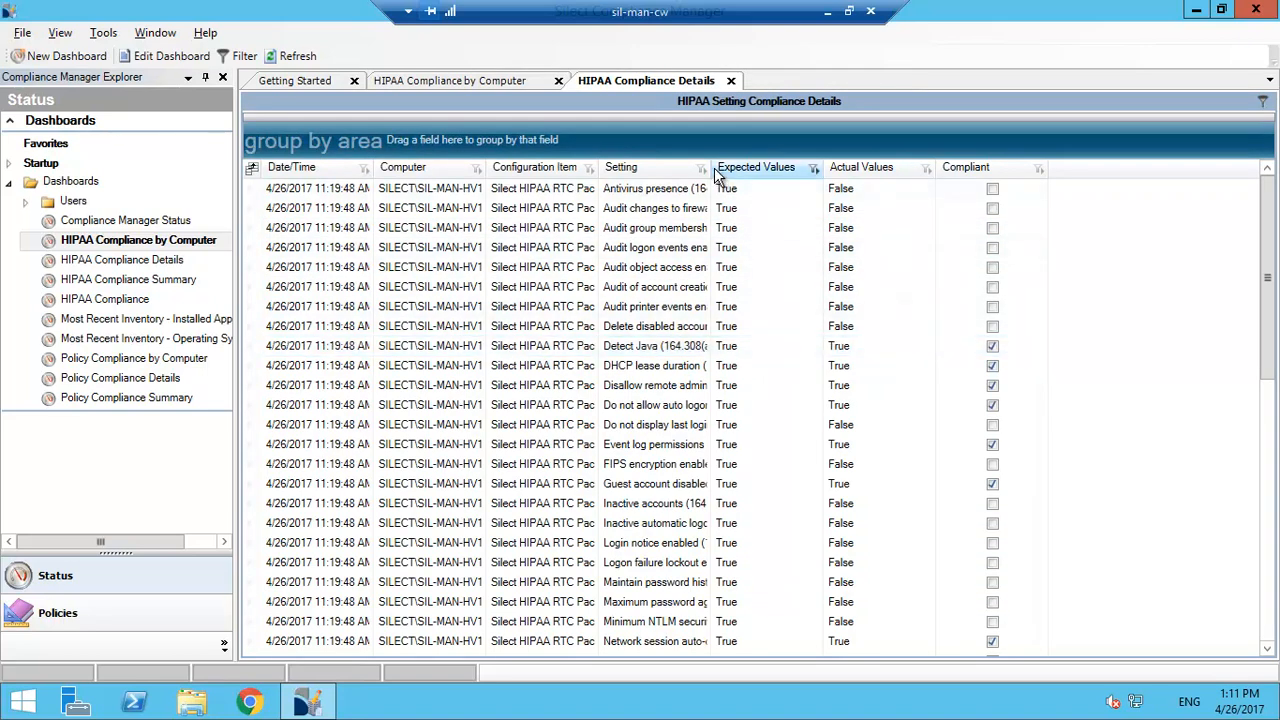
left_click_drag(712, 170, 820, 198)
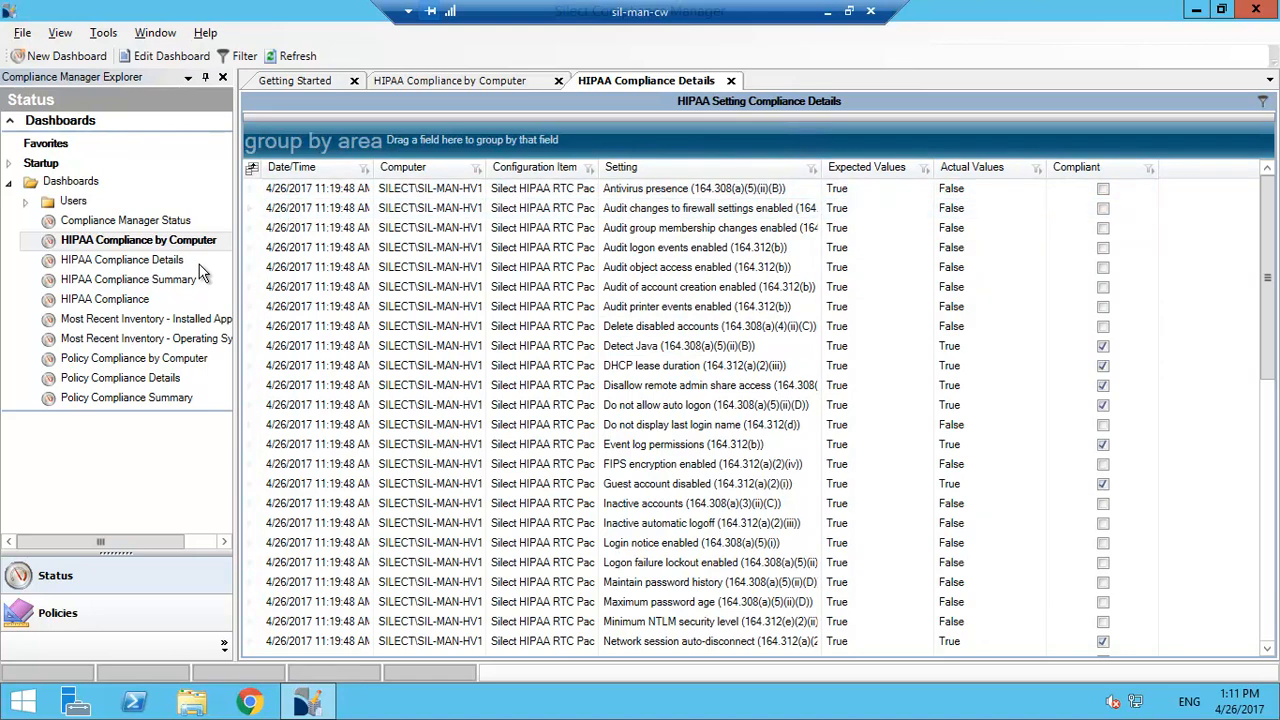
left_click(138, 320)
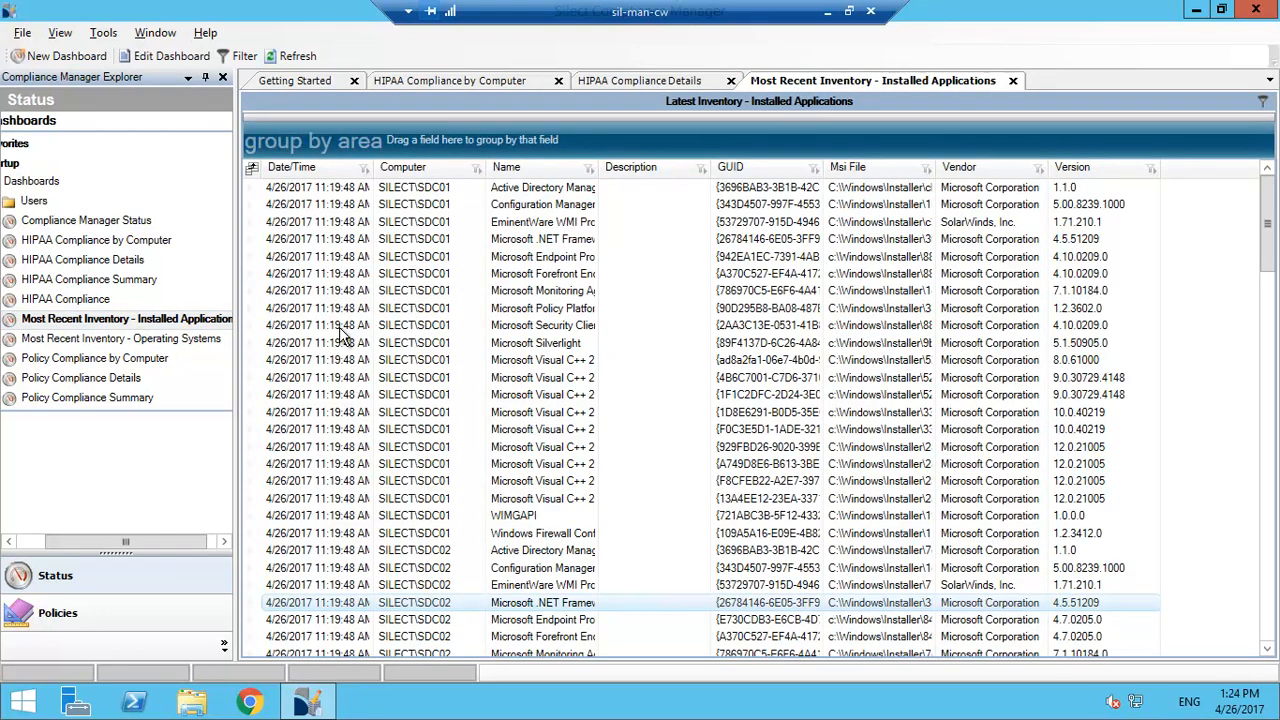
Step: Expand the Microsoft Security Compliance policy folder and show the policy creation and import options available for it
left_click(91, 621)
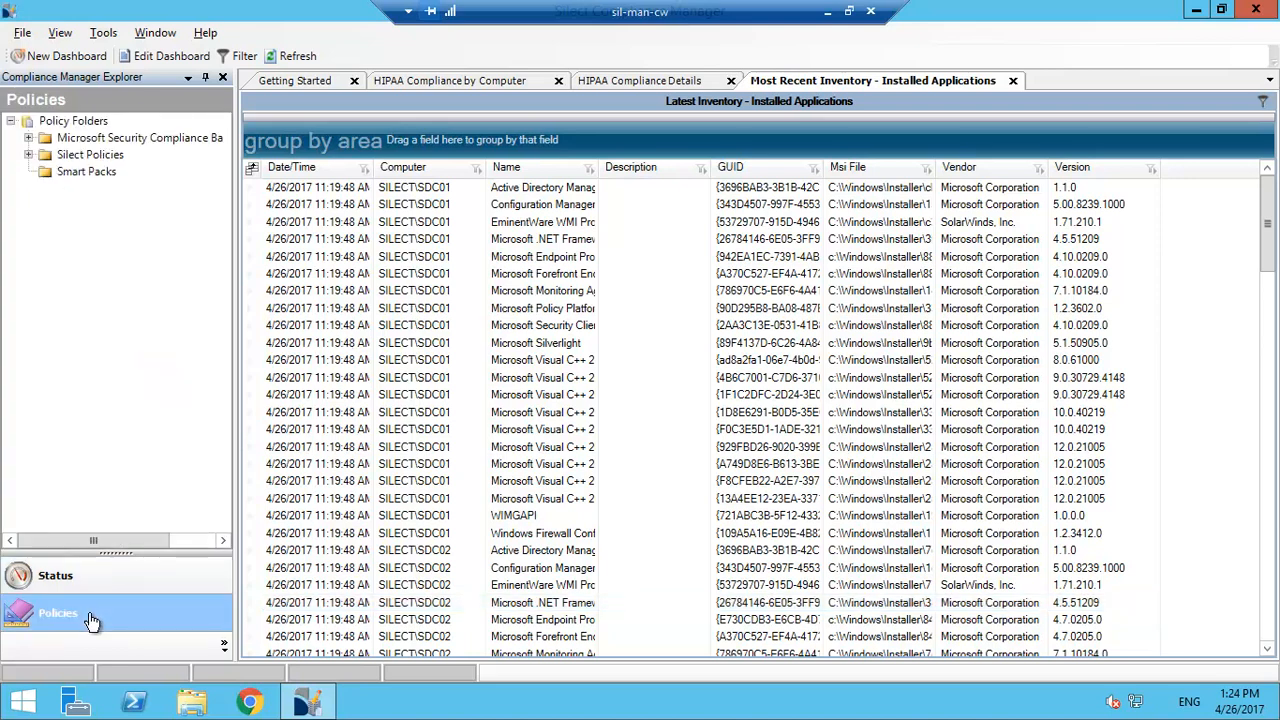
left_click(29, 139)
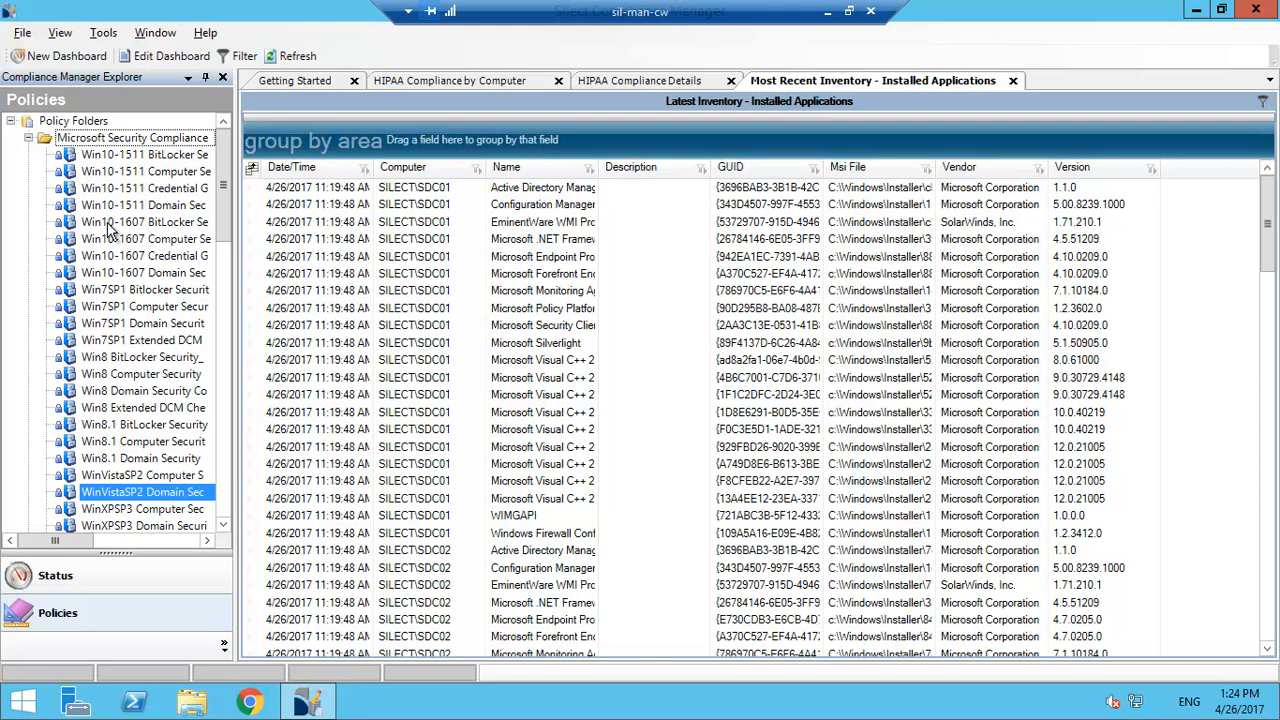
right_click(135, 141)
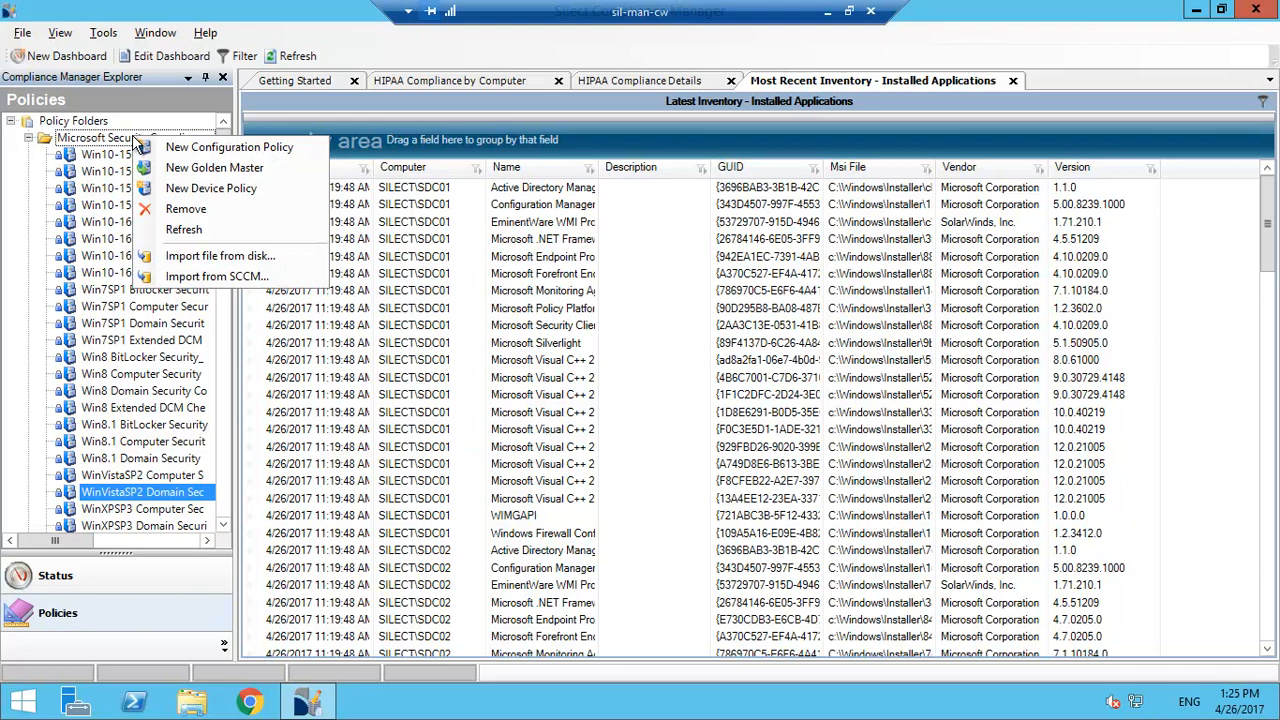